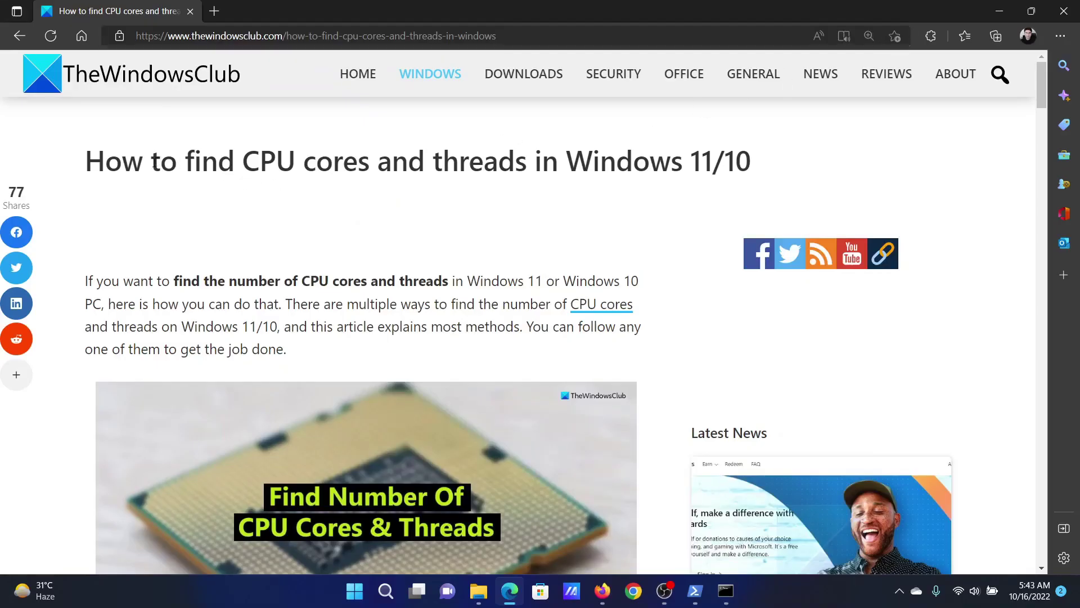
# Step: Highlight the article's CPU cores and threads title, then clear the selection
pyautogui.moveTo(150, 165); pyautogui.dragTo(675, 172)
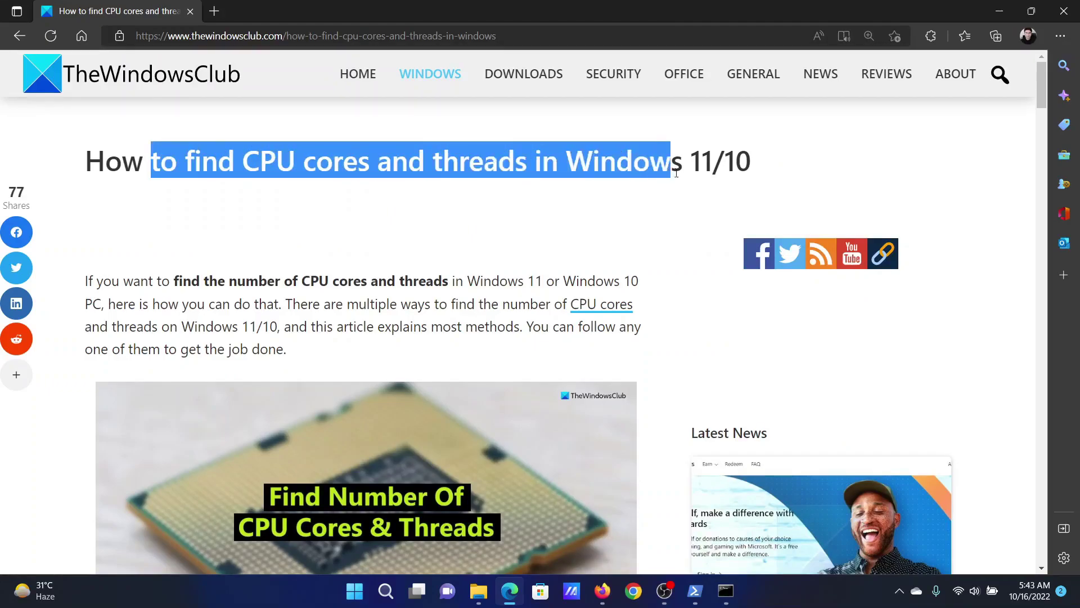
pyautogui.click(524, 235)
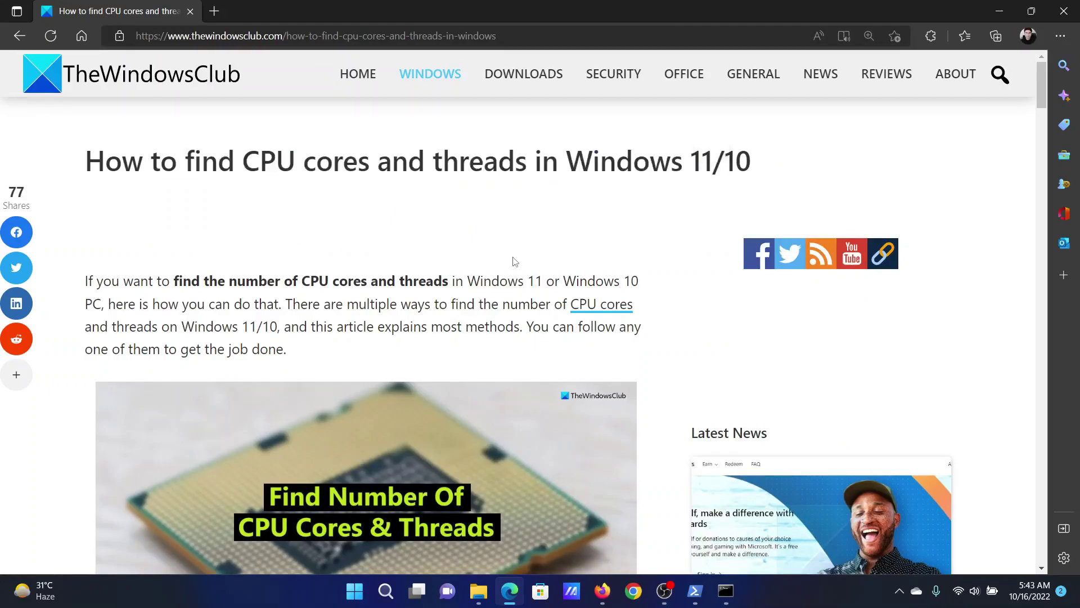
pyautogui.scroll(-5, 512, 261)
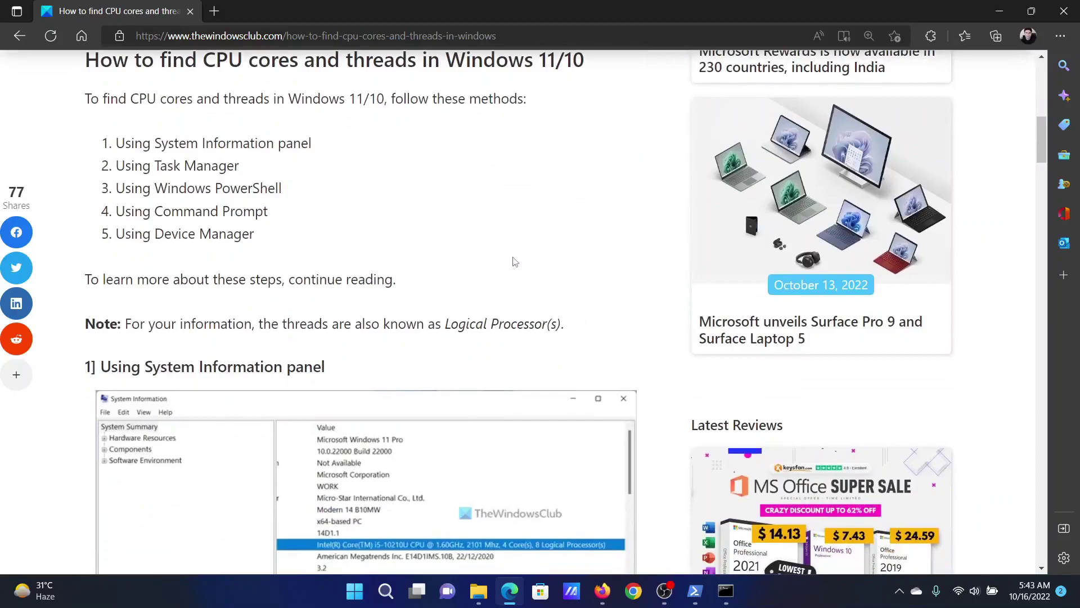
pyautogui.scroll(-3, 513, 262)
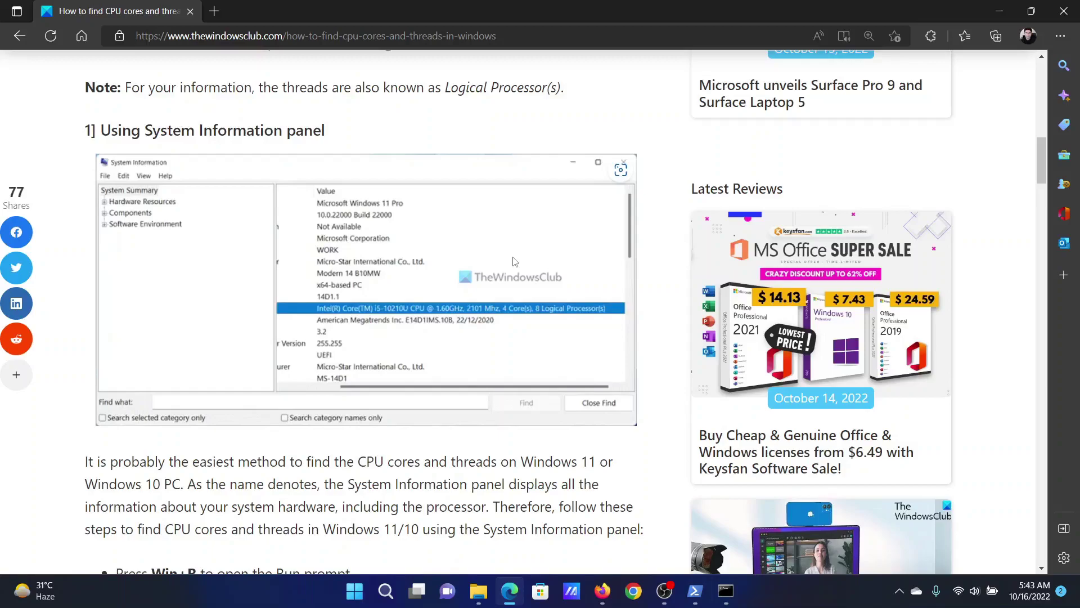
# Step: Open System Information and check the Processor entry: 4 cores, 8 logical processors
pyautogui.click(383, 596)
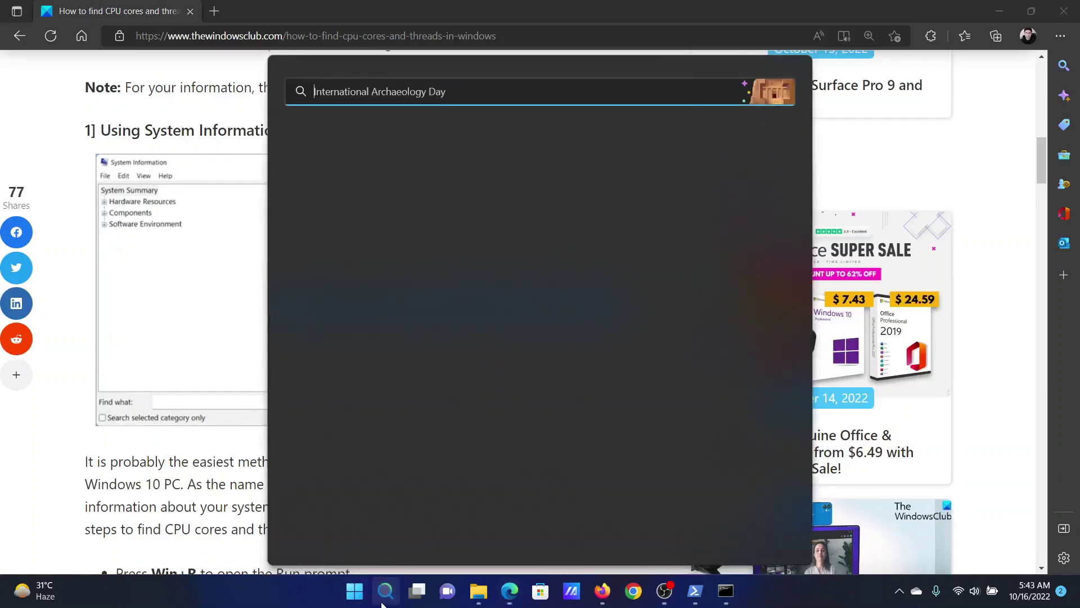
pyautogui.write('sy')
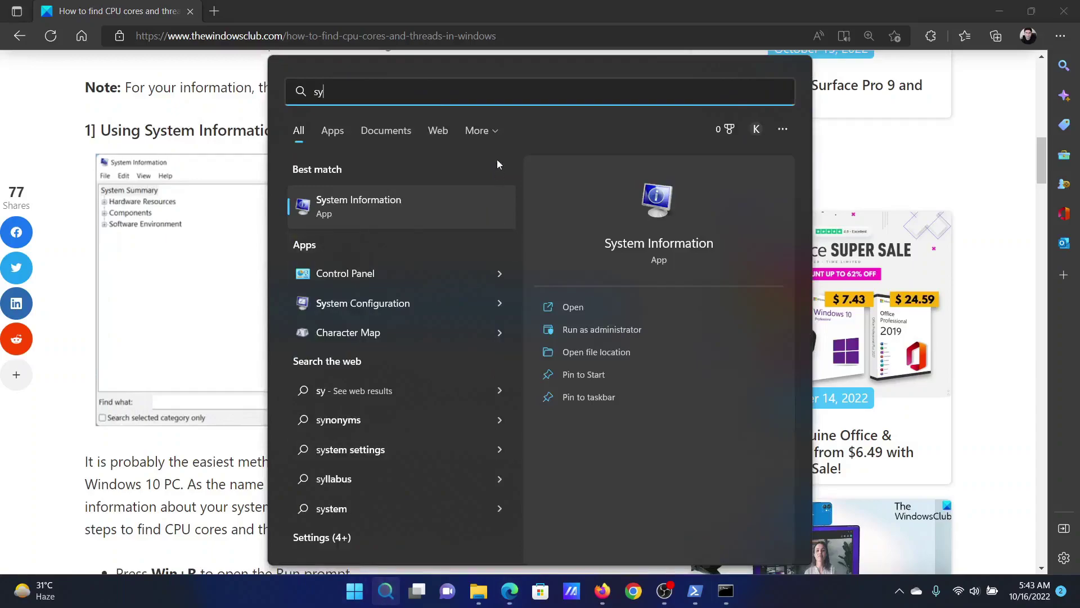
pyautogui.click(406, 205)
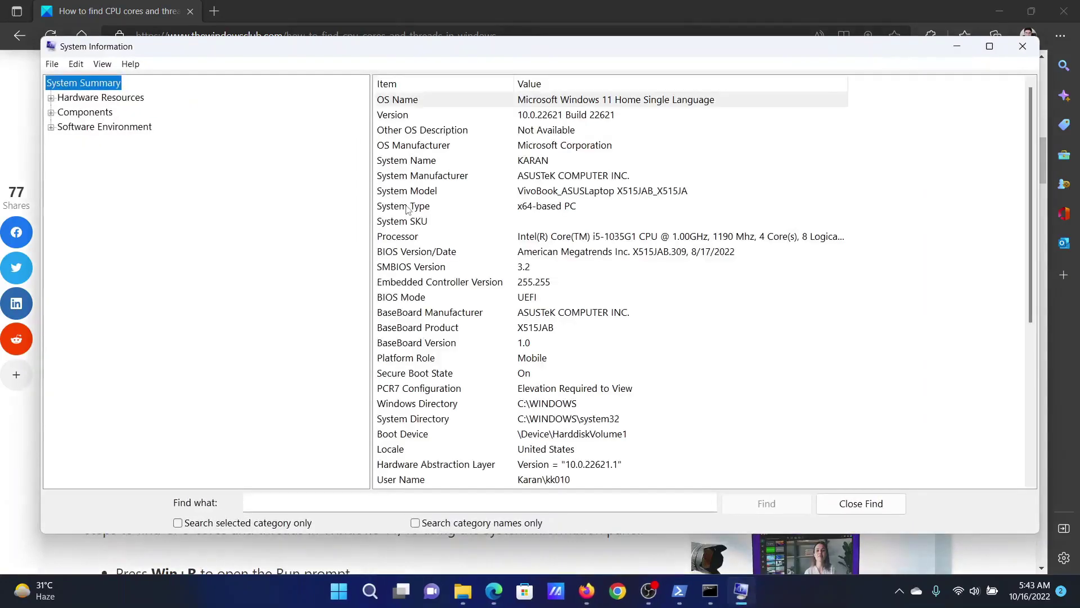
pyautogui.click(398, 239)
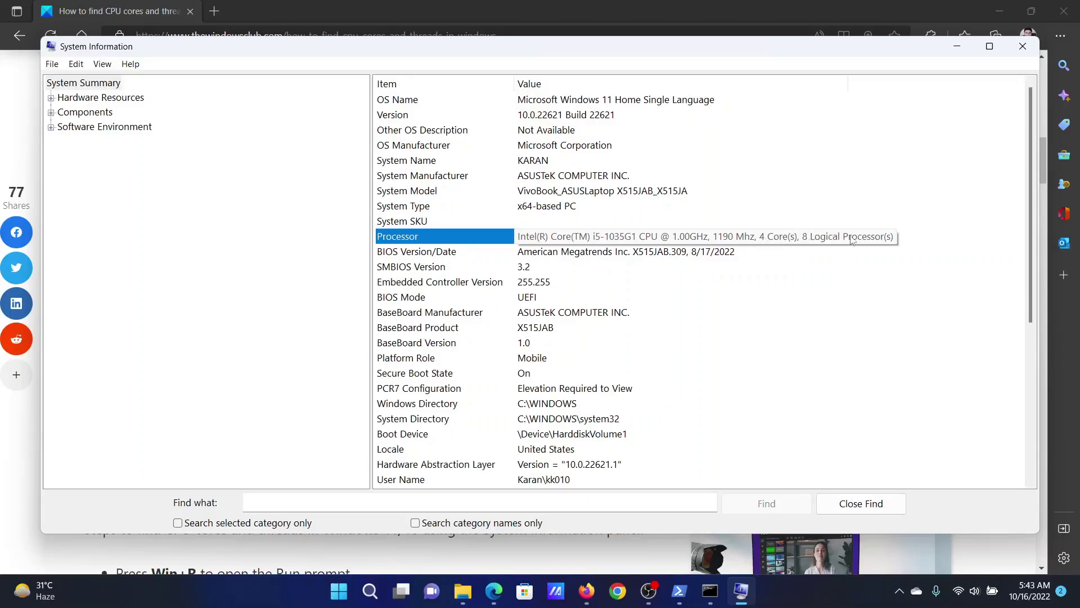
pyautogui.click(1022, 46)
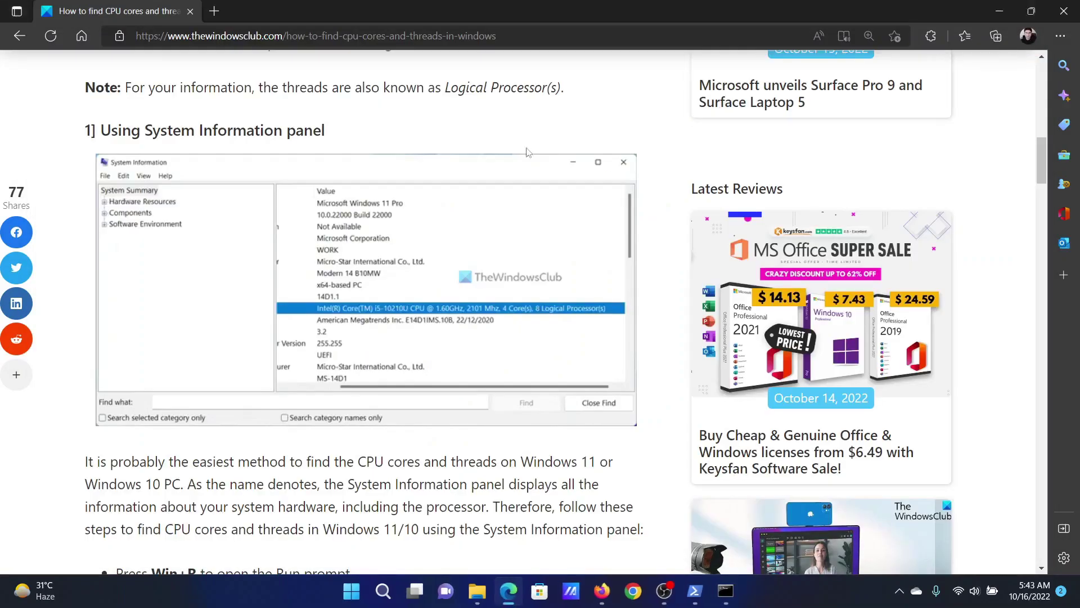
pyautogui.scroll(-6, 442, 330)
pyautogui.scroll(-1, 441, 330)
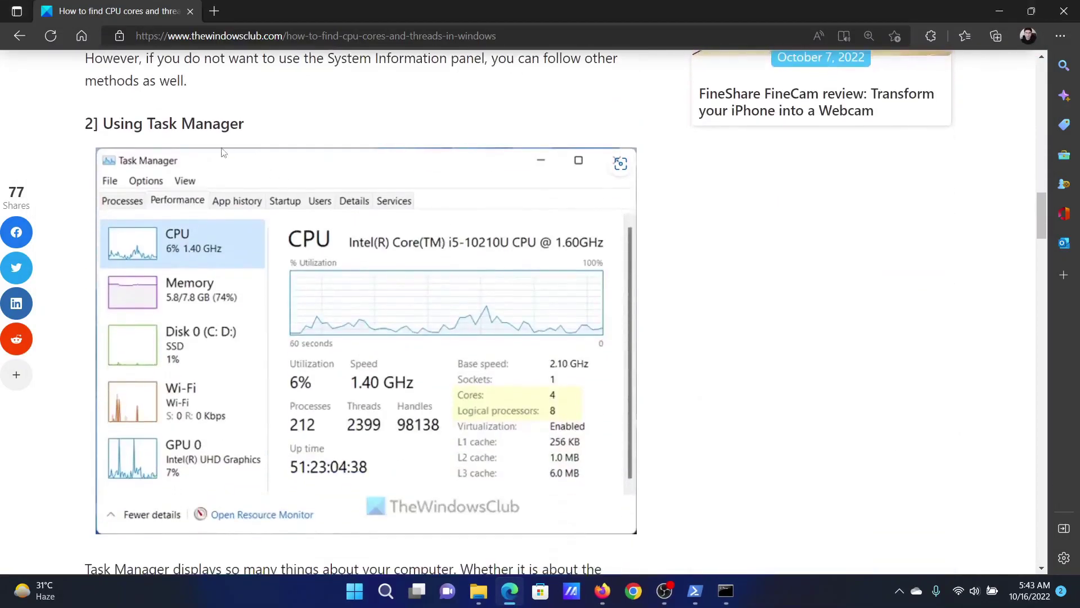
# Step: Check Task Manager's CPU performance page for 4 cores and 8 logical processors
pyautogui.click(386, 591)
pyautogui.write('tas')
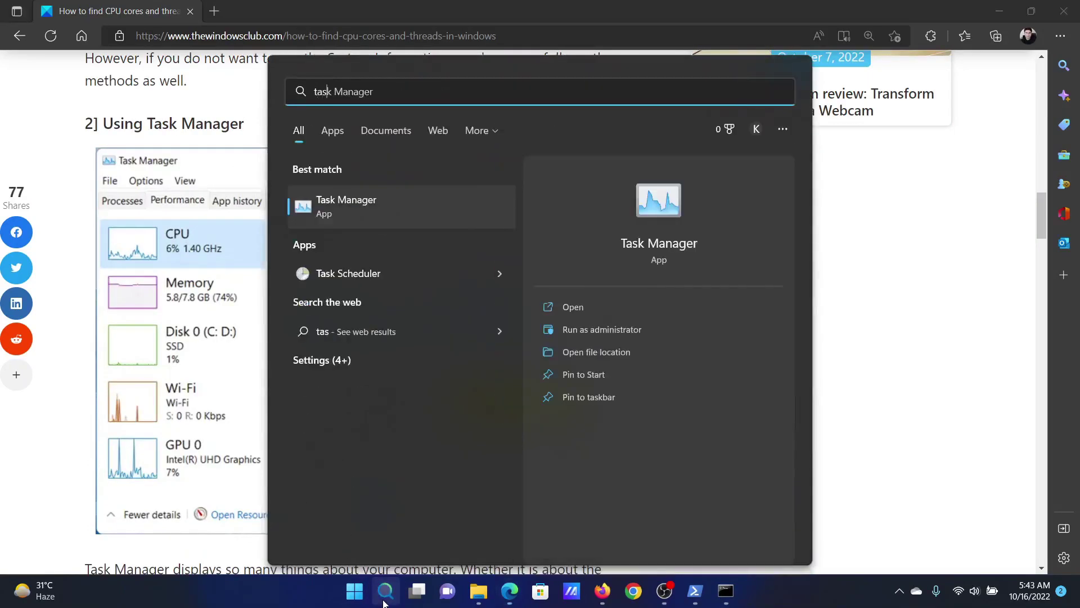
pyautogui.click(371, 210)
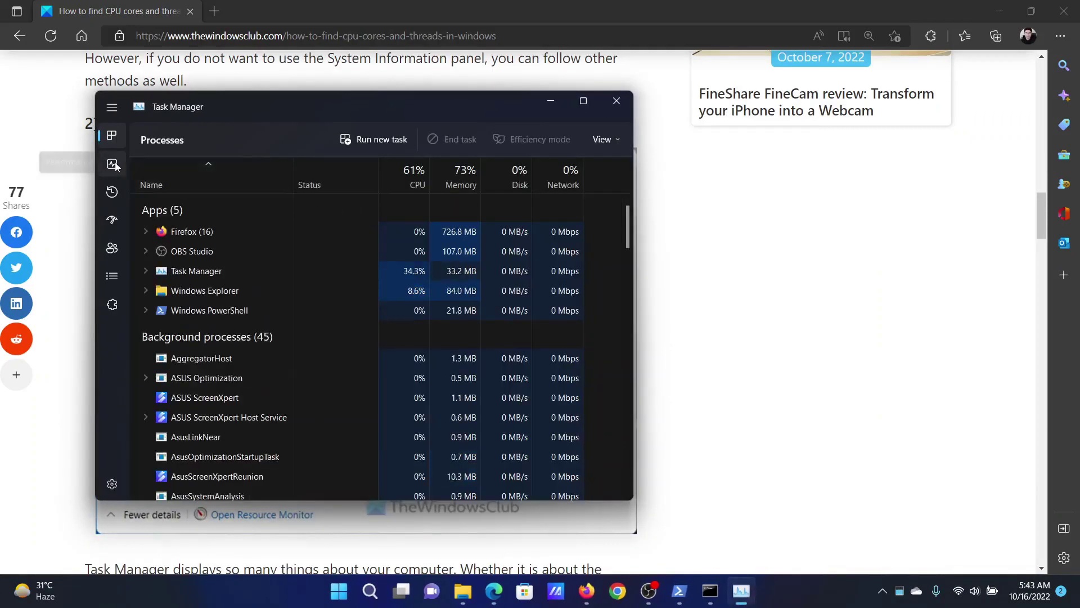
pyautogui.click(115, 165)
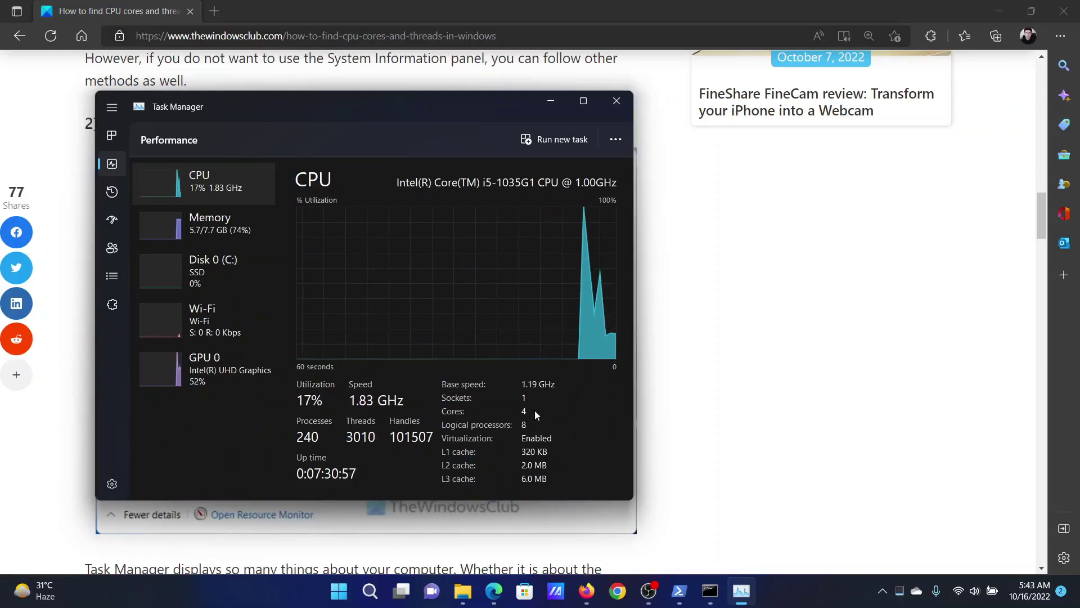
pyautogui.click(626, 98)
pyautogui.scroll(-1, 500, 200)
pyautogui.scroll(-5, 336, 289)
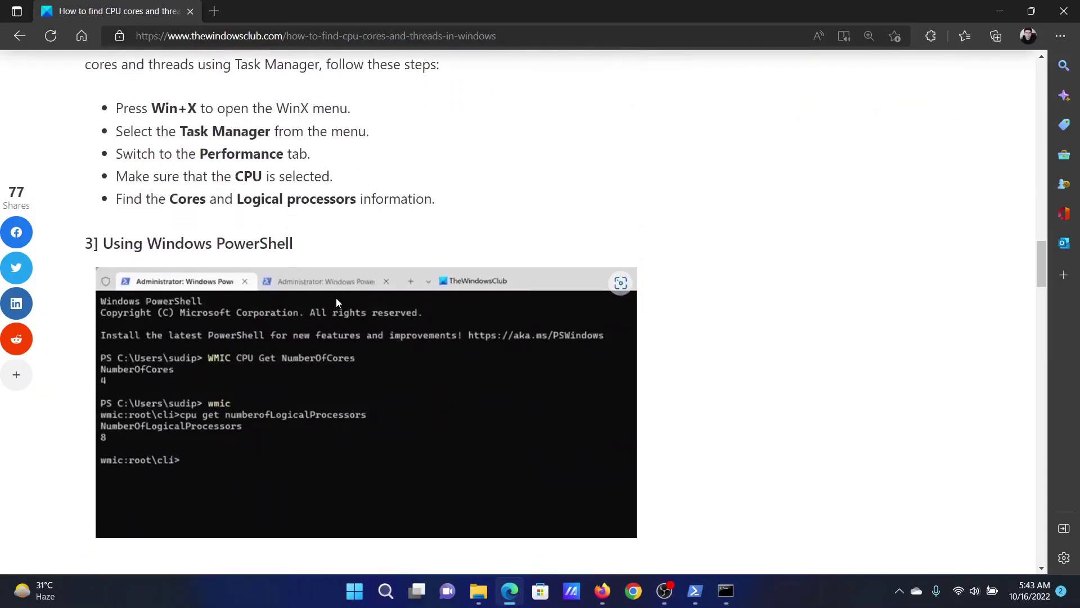
pyautogui.moveTo(145, 243); pyautogui.dragTo(233, 243)
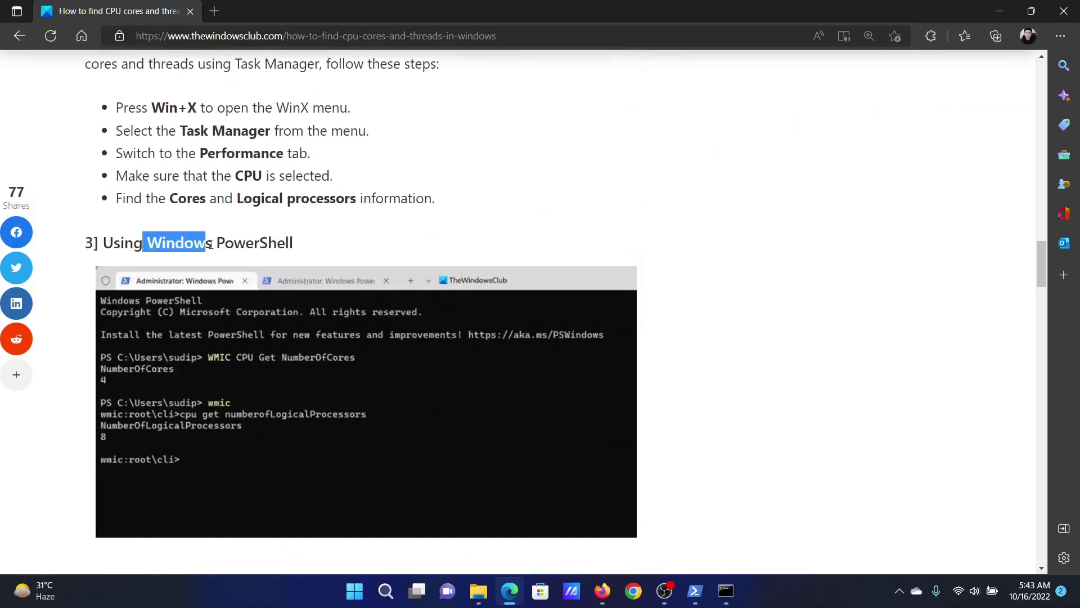
pyautogui.scroll(-5, 249, 278)
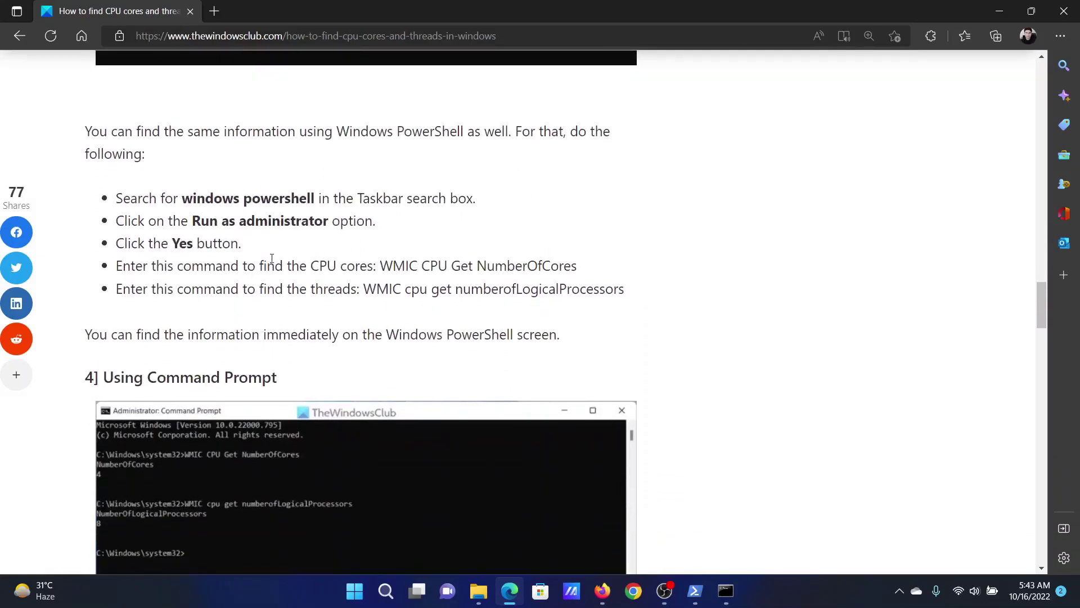
# Step: Copy the 'WMIC CPU Get NumberOfCores' command from the article
pyautogui.moveTo(381, 265); pyautogui.dragTo(578, 265)
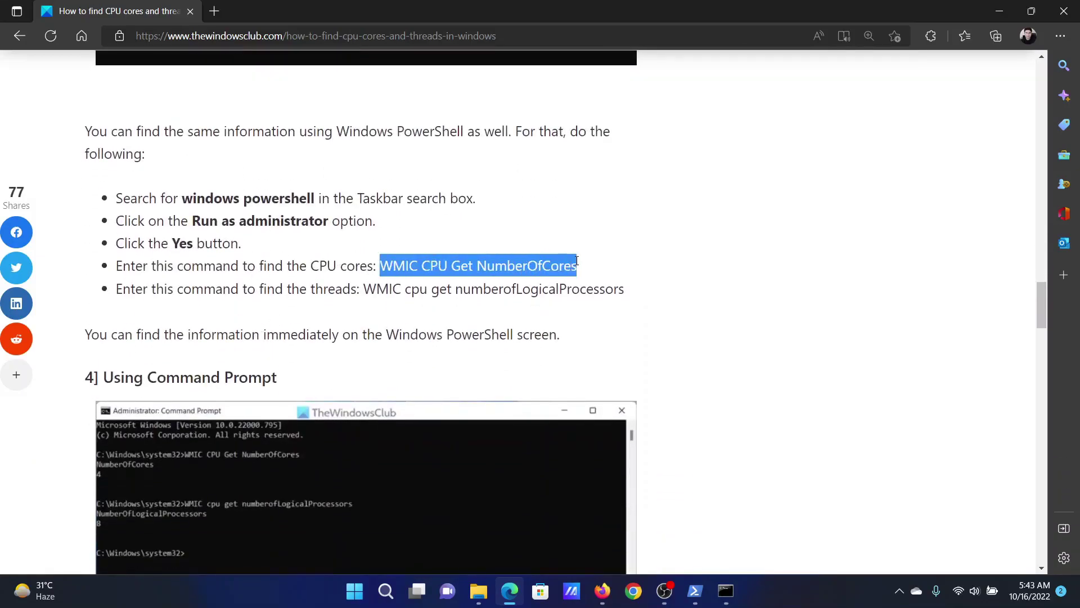
pyautogui.rightClick(553, 269)
pyautogui.click(591, 254)
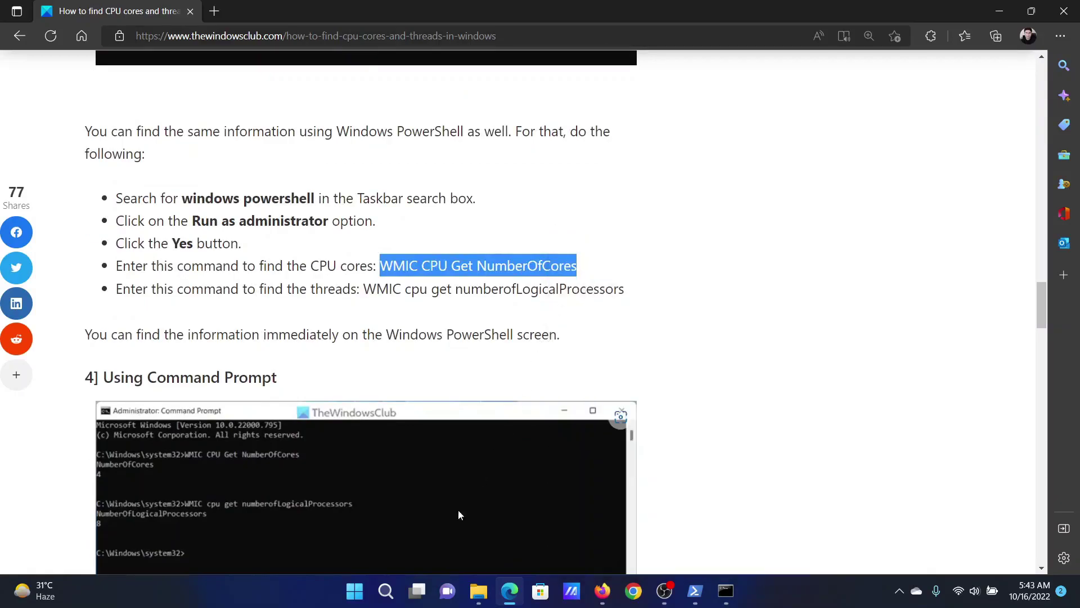
# Step: Run the pasted WMIC CPU Get NumberOfCores command in administrator PowerShell, returning 4
pyautogui.click(385, 591)
pyautogui.write('pow')
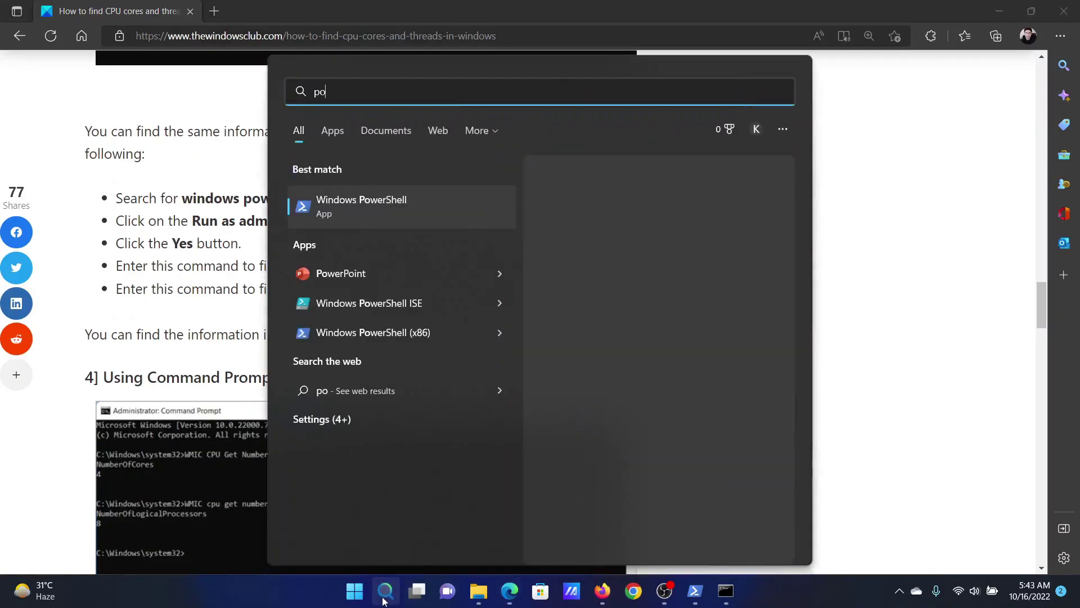
pyautogui.write('er')
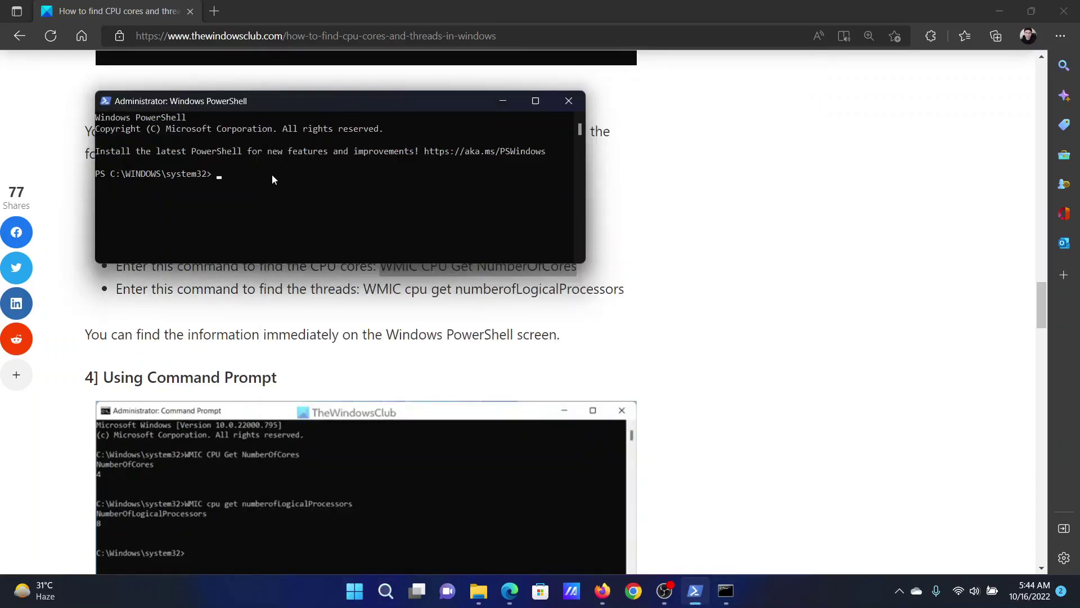
pyautogui.hotkey('ctrl', 'v')
pyautogui.press('Return')
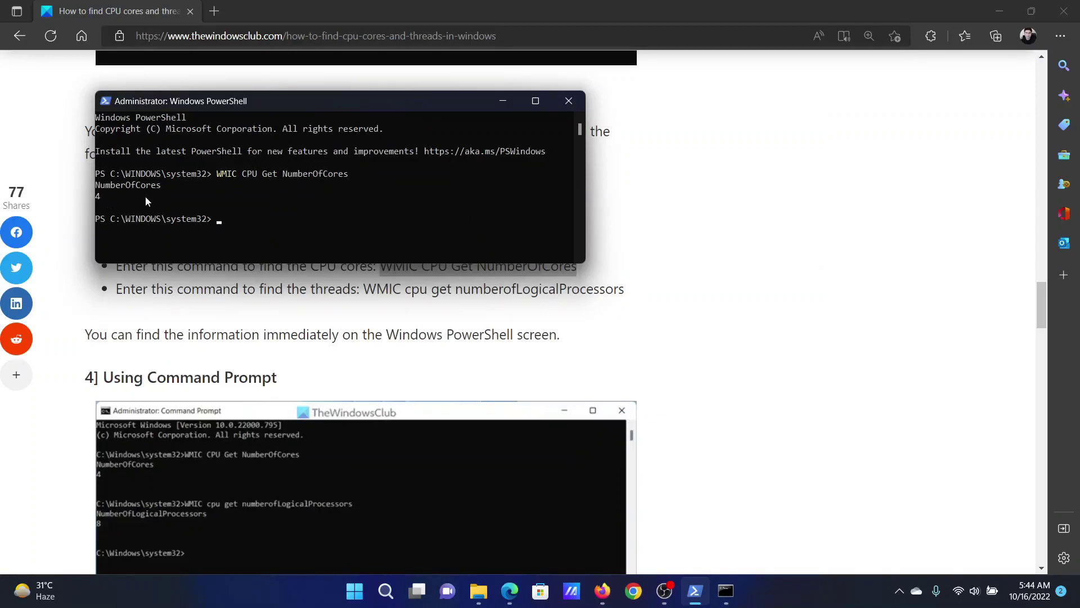
# Step: Copy and run 'WMIC cpu get numberofLogicalProcessors' in PowerShell, returning 8
pyautogui.click(212, 320)
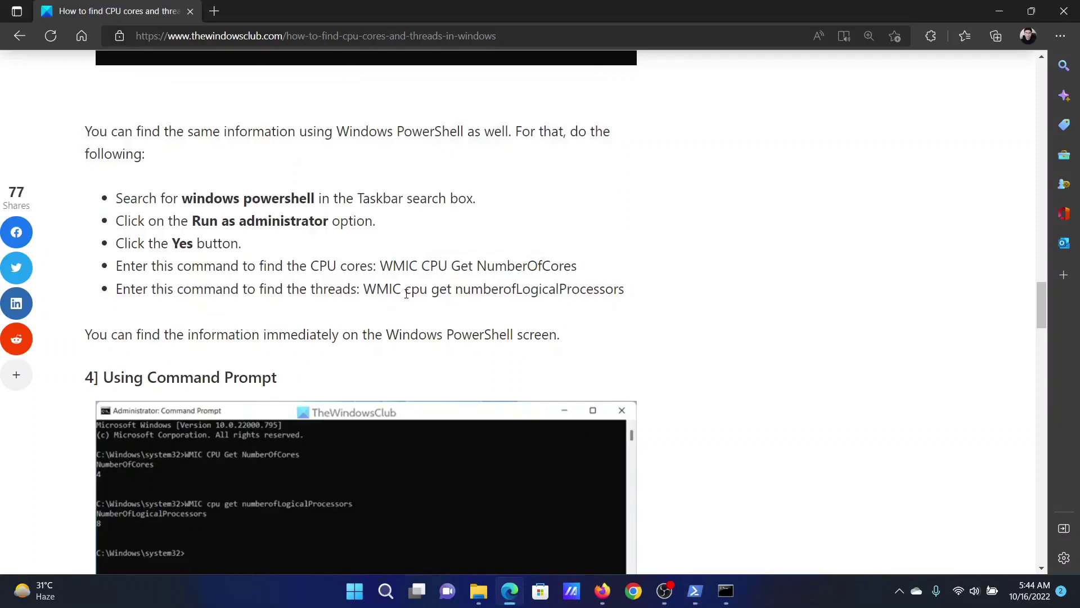
pyautogui.moveTo(364, 288); pyautogui.dragTo(626, 295)
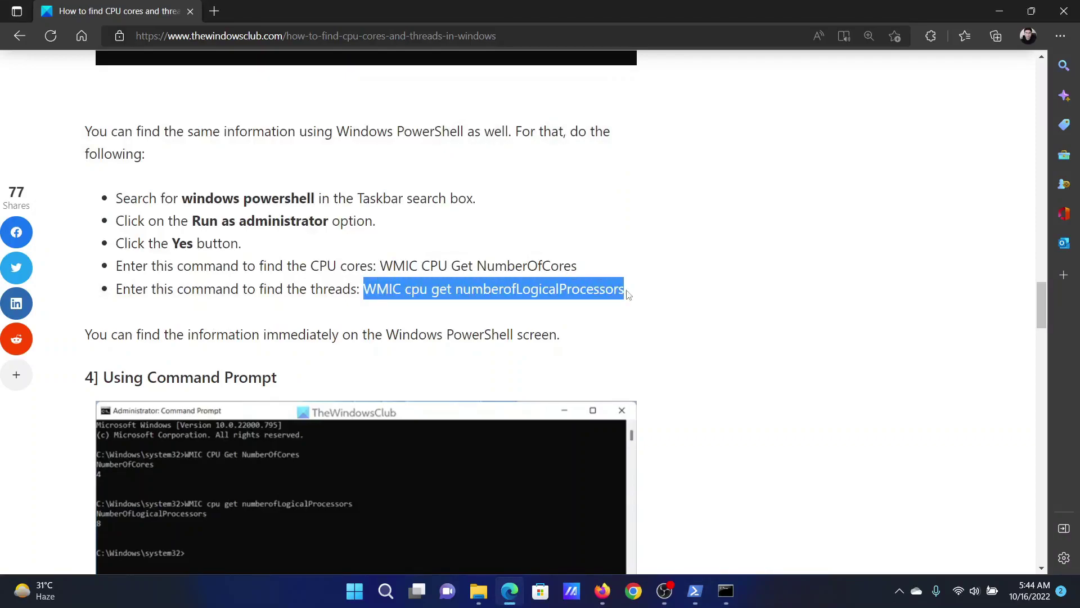
pyautogui.rightClick(605, 298)
pyautogui.click(645, 254)
pyautogui.click(694, 590)
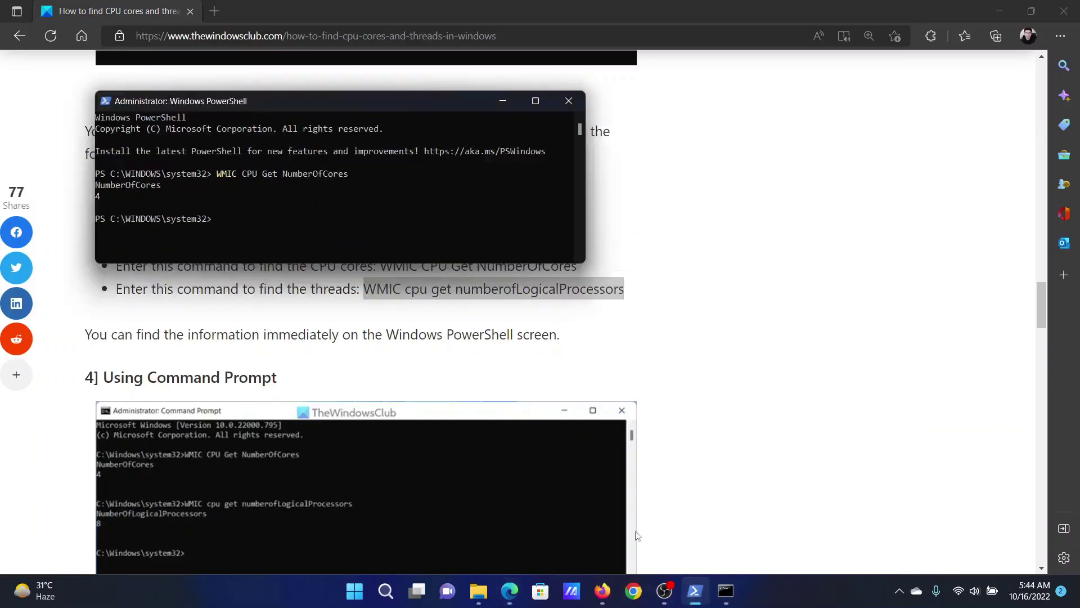
pyautogui.rightClick(310, 231)
pyautogui.press('Return')
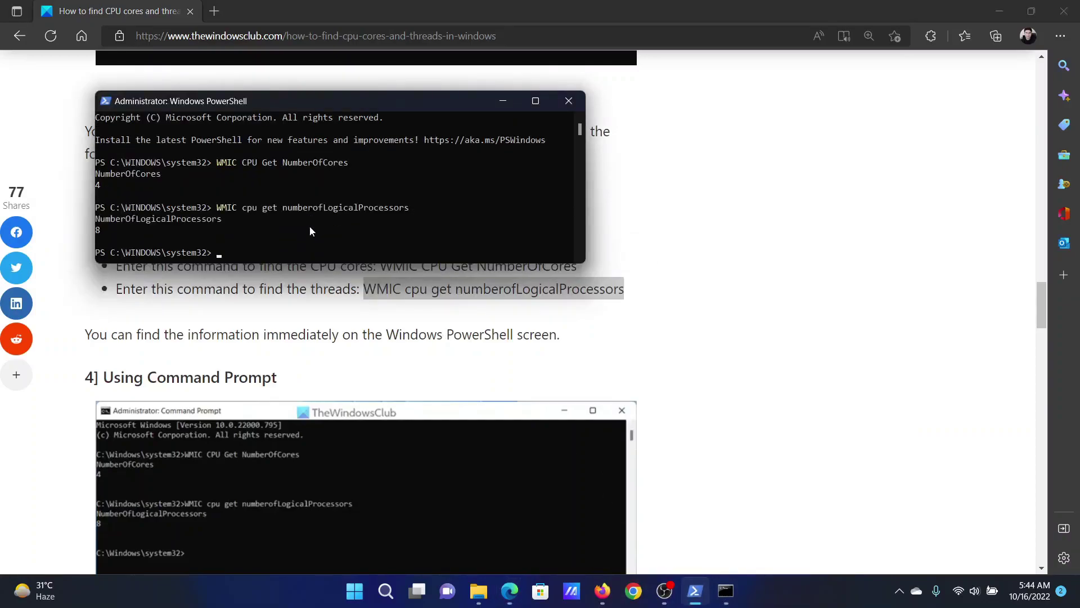
# Step: Open Command Prompt as administrator from Windows search
pyautogui.click(267, 342)
pyautogui.scroll(-4, 265, 322)
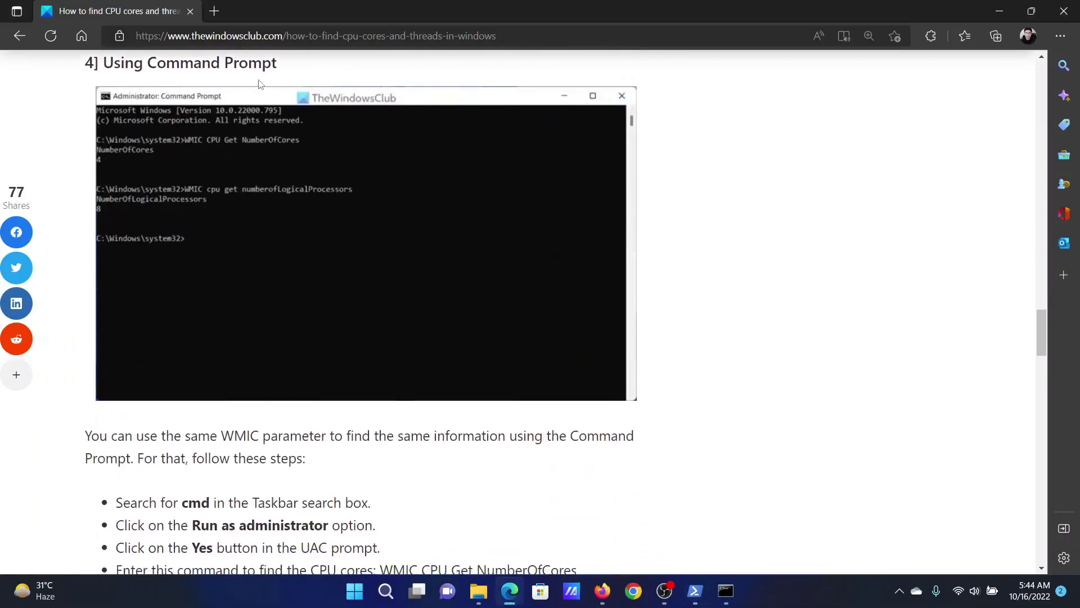
pyautogui.scroll(-3, 272, 88)
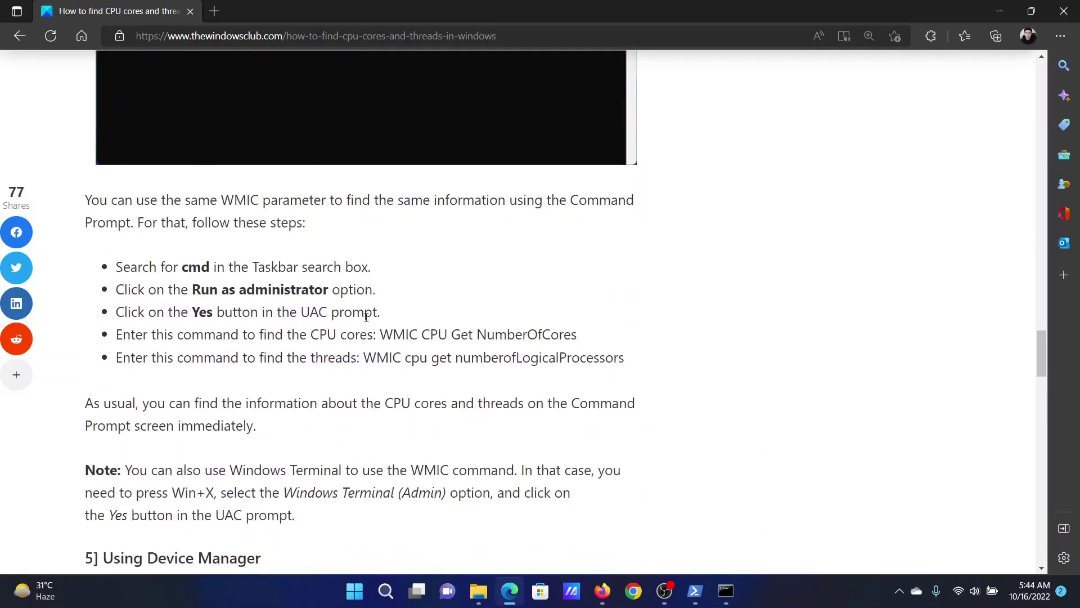
pyautogui.click(382, 593)
pyautogui.write('c')
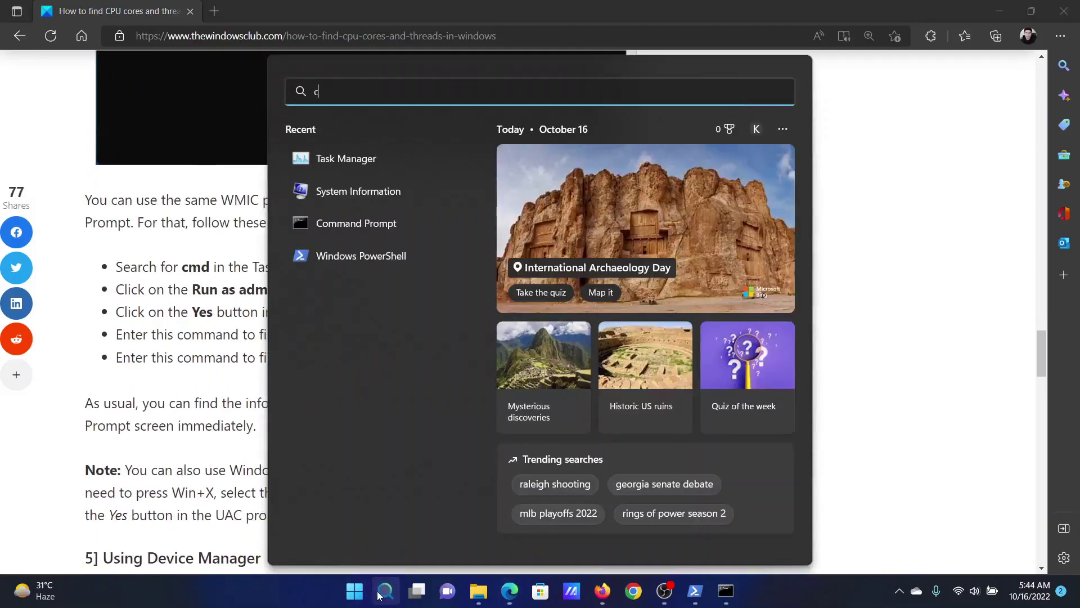
pyautogui.write('p')
pyautogui.press('BackSpace')
pyautogui.write('ommand Prompt')
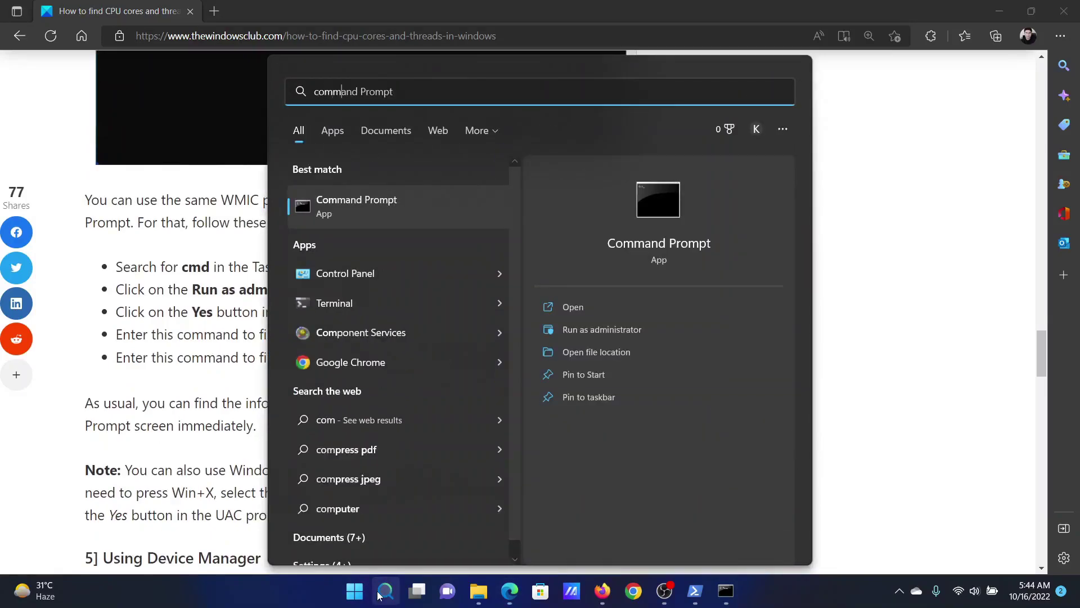
pyautogui.write('m')
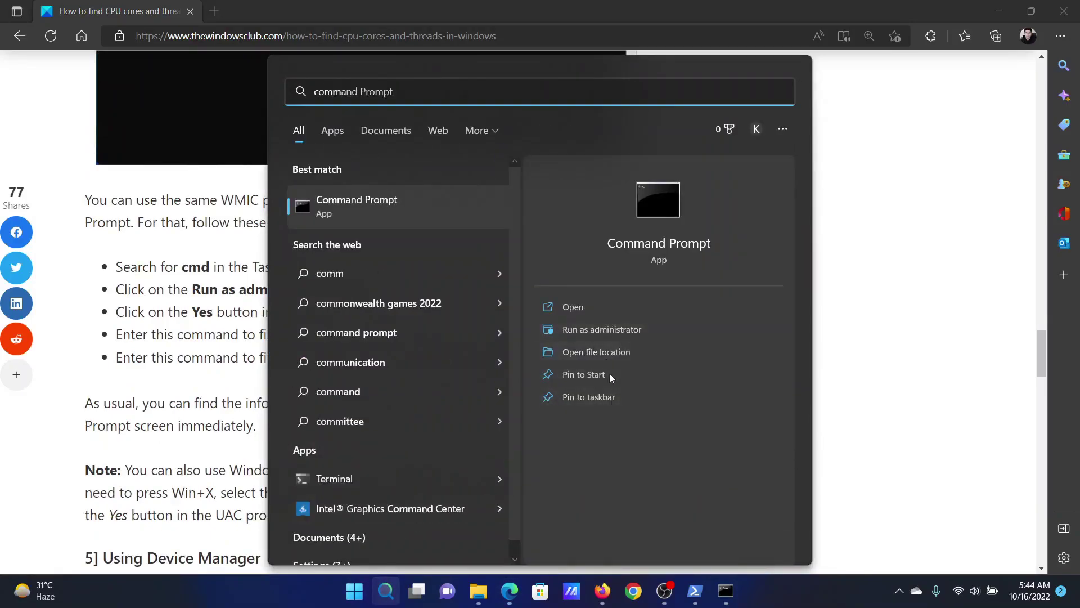
pyautogui.click(602, 330)
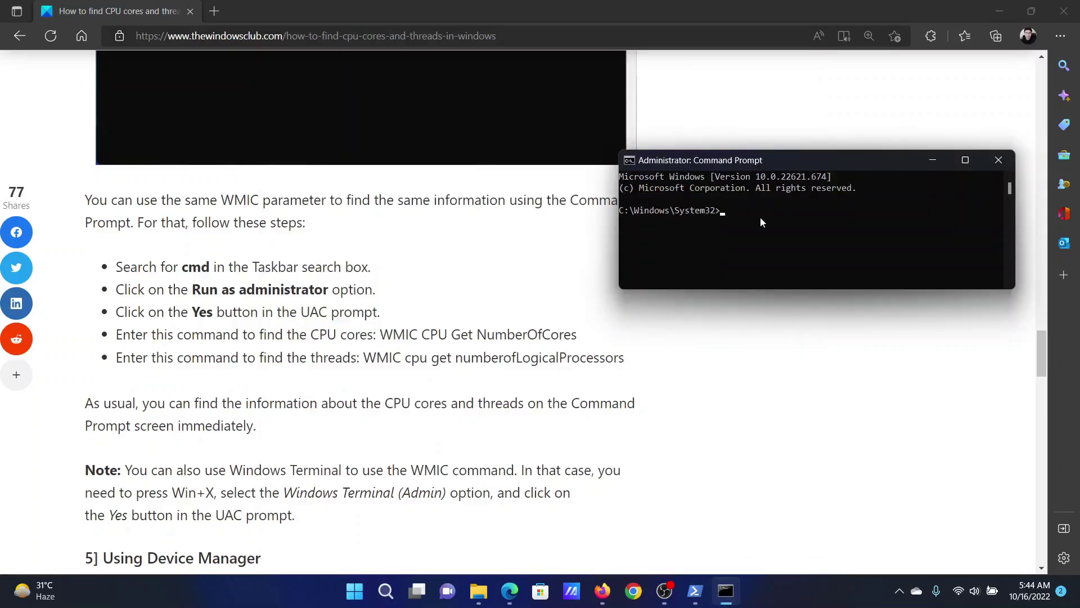
# Step: Copy and run 'WMIC CPU Get NumberOfCores' in Command Prompt, returning 4 cores
pyautogui.click(399, 338)
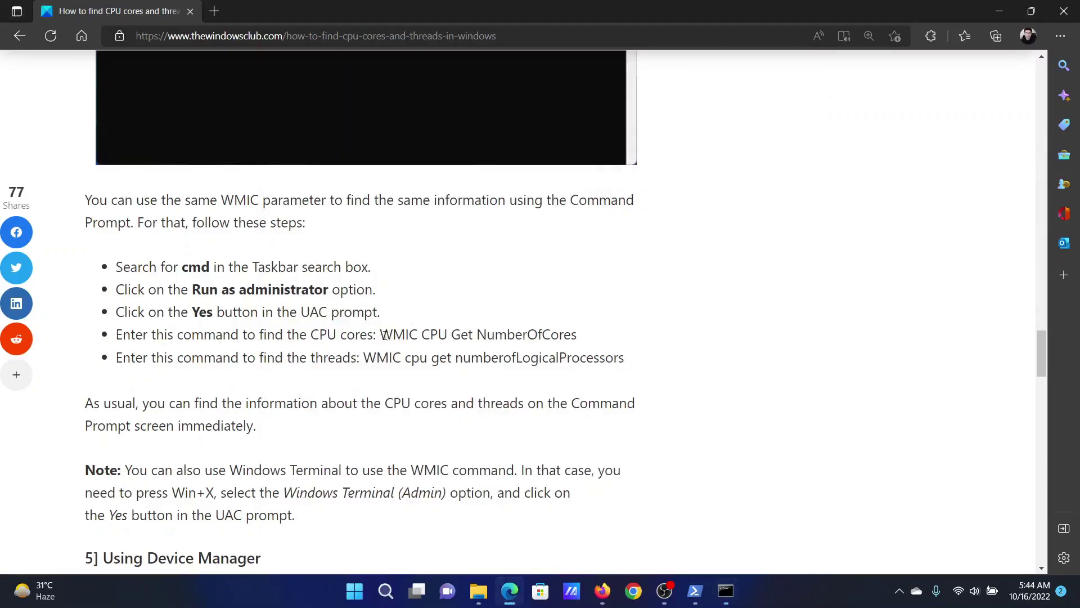
pyautogui.moveTo(381, 335); pyautogui.dragTo(578, 335)
pyautogui.rightClick(578, 335)
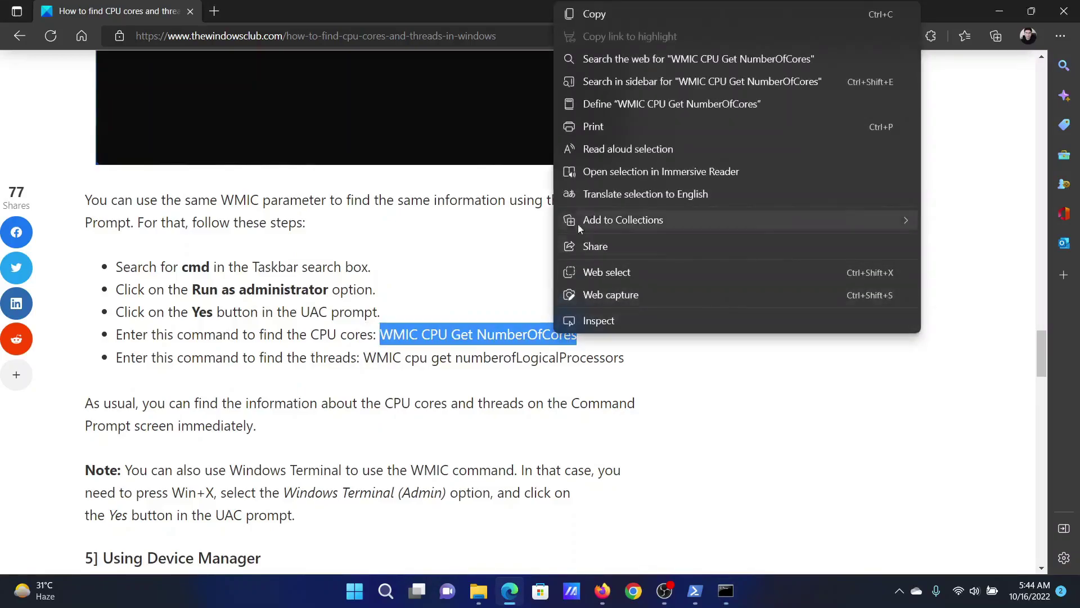
pyautogui.click(629, 15)
pyautogui.click(723, 593)
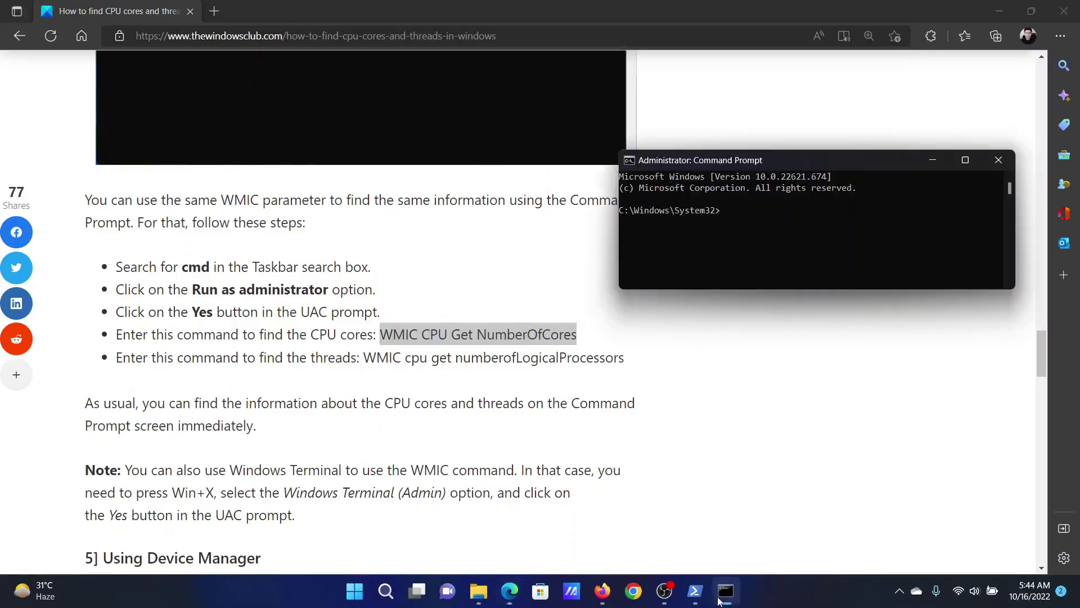
pyautogui.hotkey('ctrl', 'v')
pyautogui.press('Return')
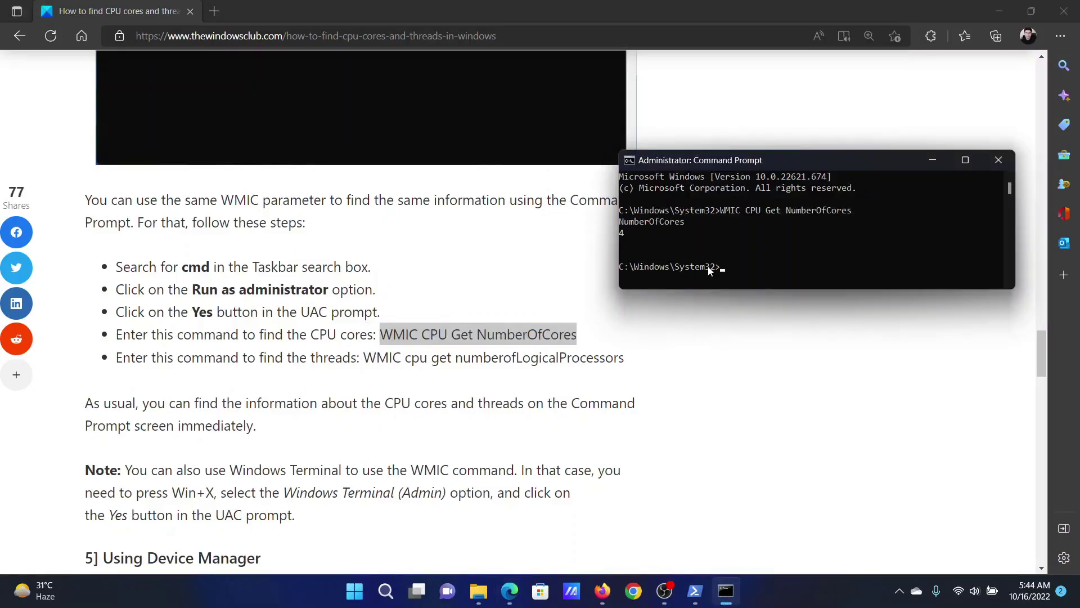
# Step: Copy the numberofLogicalProcessors command and paste it into Command Prompt, which inserts a link instead
pyautogui.click(411, 385)
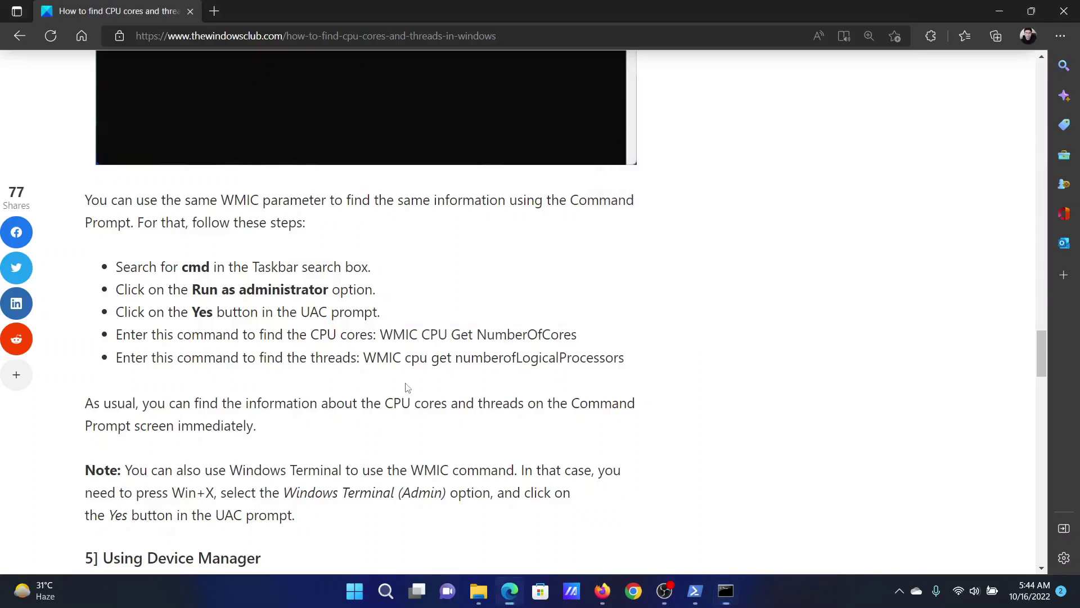
pyautogui.moveTo(382, 358); pyautogui.dragTo(626, 363)
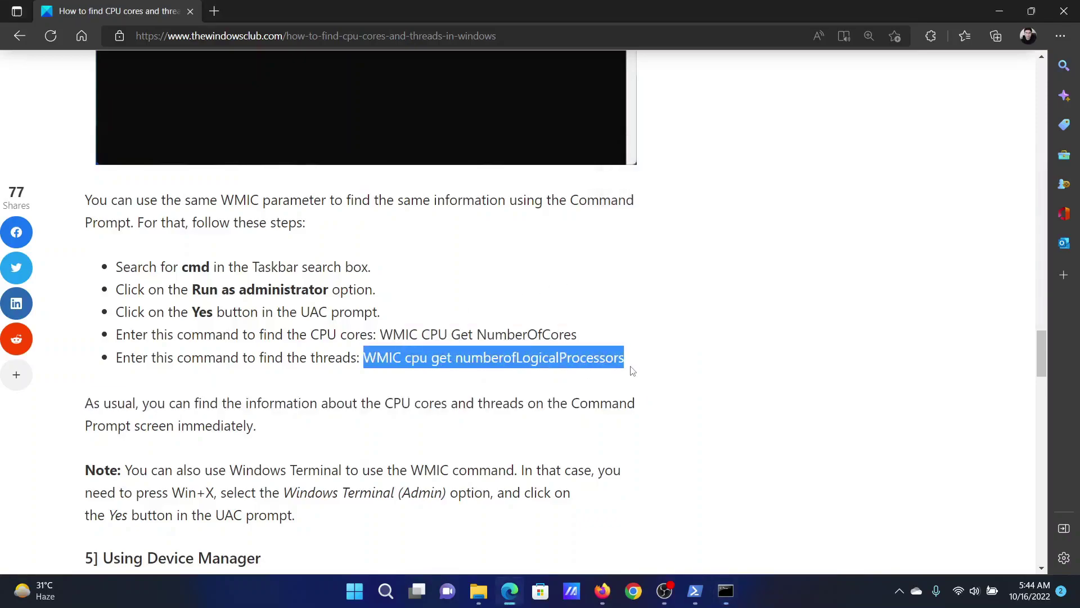
pyautogui.rightClick(594, 364)
pyautogui.click(652, 40)
pyautogui.click(726, 591)
pyautogui.rightClick(735, 269)
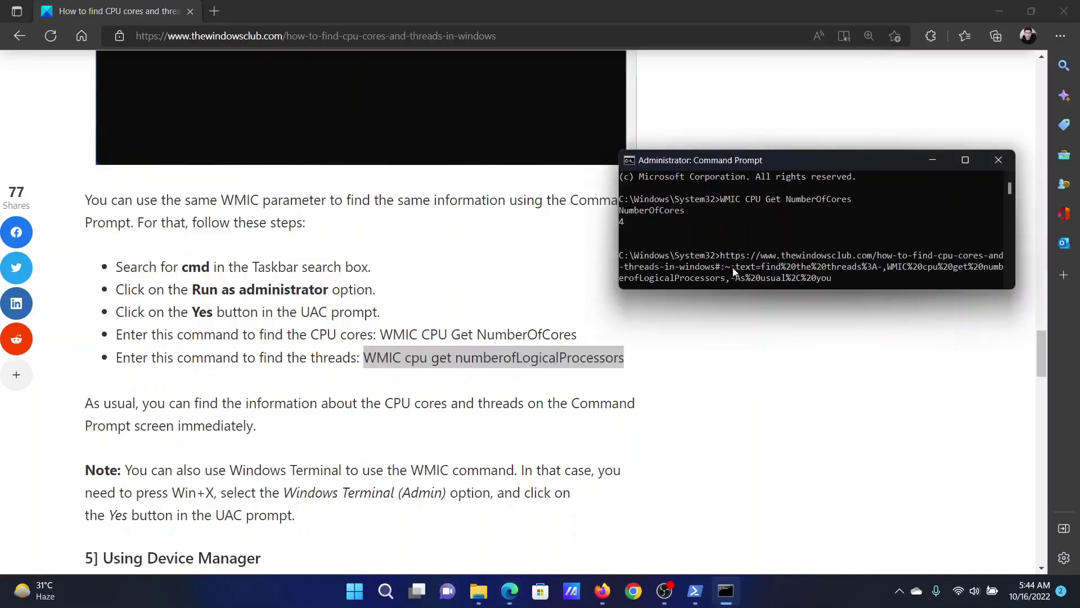
pyautogui.click(448, 304)
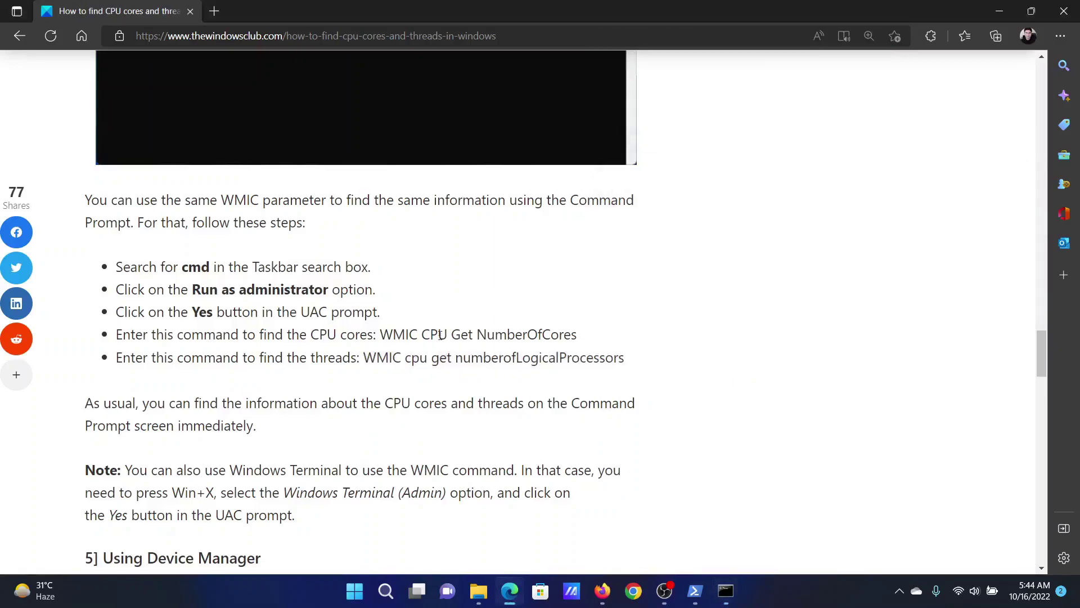
pyautogui.scroll(-4, 443, 338)
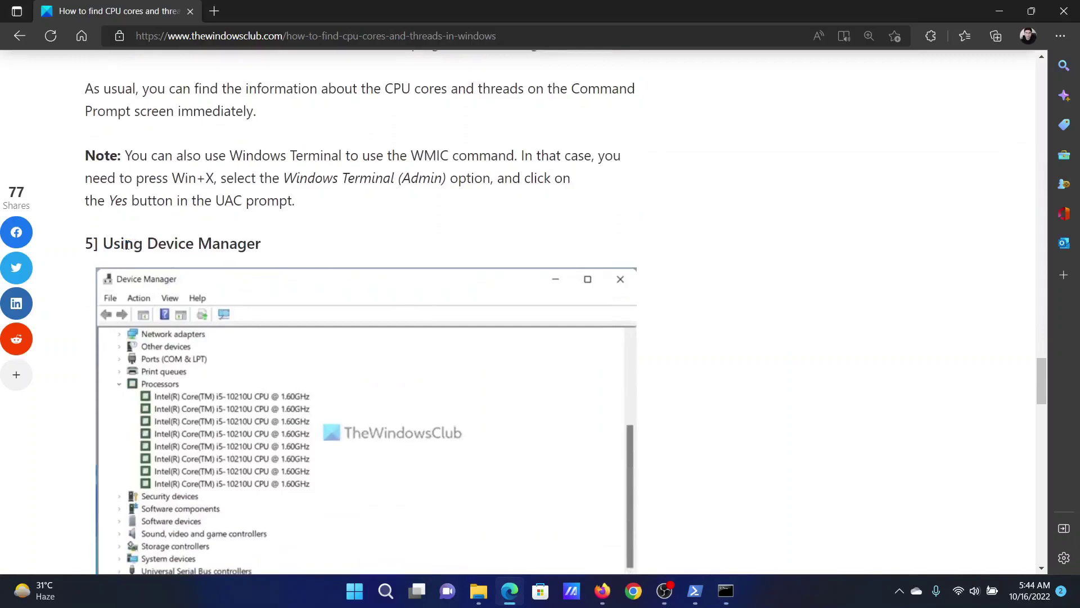
pyautogui.moveTo(125, 244); pyautogui.dragTo(262, 245)
pyautogui.scroll(-2, 343, 297)
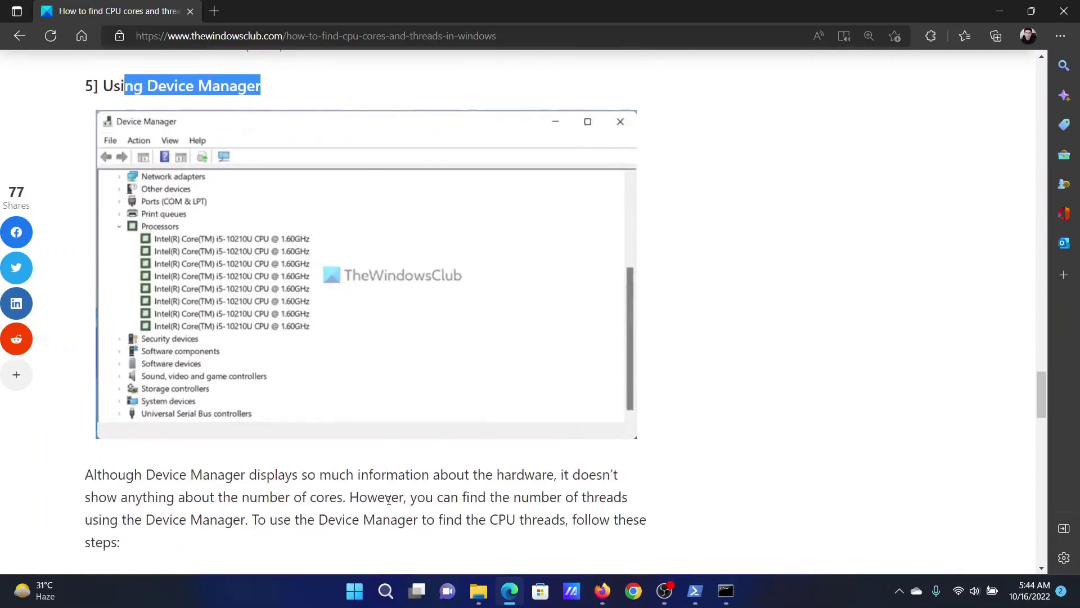
# Step: Launch devmgmt.msc and expand Processors to list eight Intel Core i5-1035G1 entries
pyautogui.press('super+r')
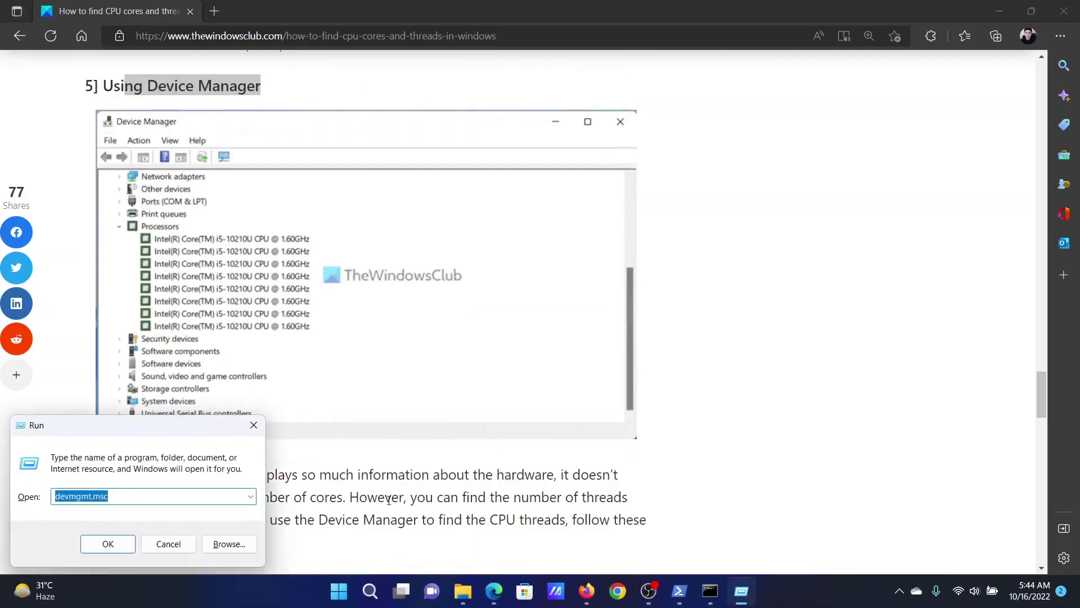
pyautogui.write('devmgmt.msc')
pyautogui.press('Return')
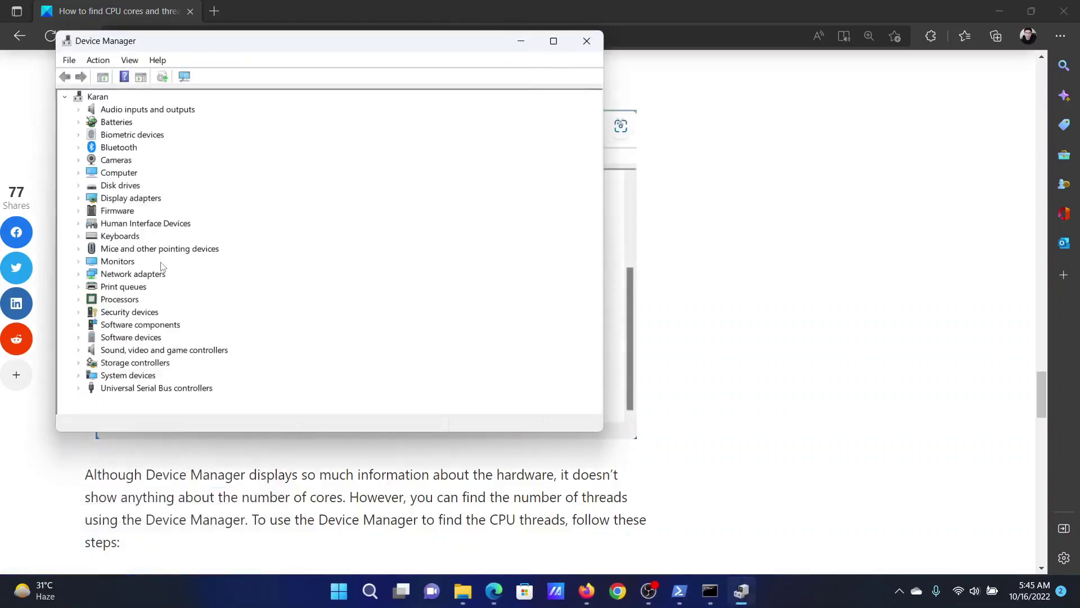
pyautogui.click(78, 298)
pyautogui.scroll(-1, 111, 307)
pyautogui.scroll(-1, 135, 291)
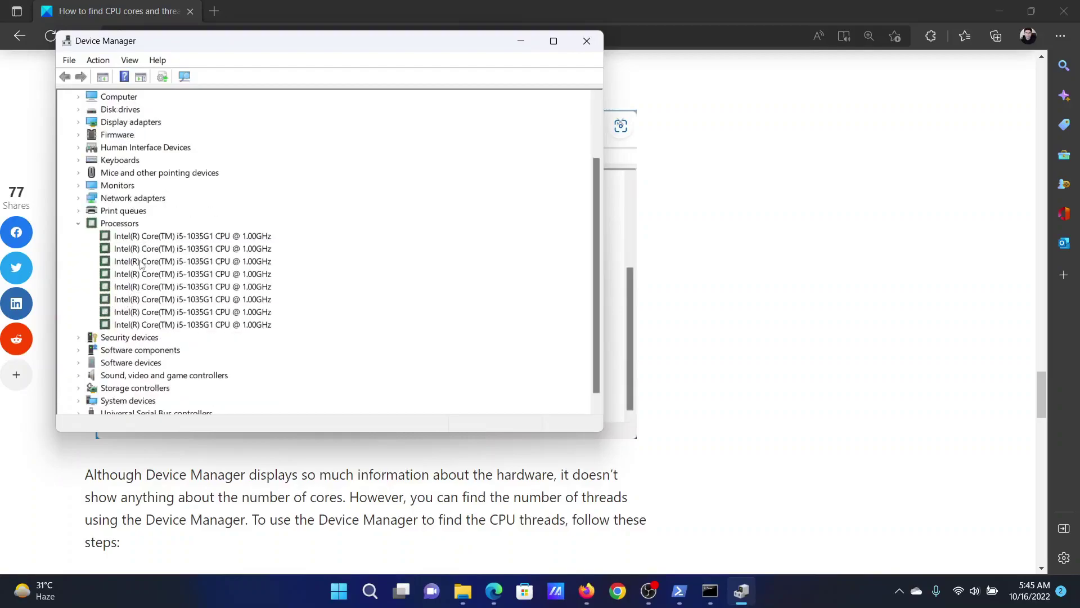
# Step: Close the Device Manager window
pyautogui.click(586, 41)
pyautogui.scroll(-1, 339, 410)
pyautogui.scroll(-5, 337, 410)
pyautogui.scroll(5, 241, 406)
pyautogui.scroll(3, 242, 408)
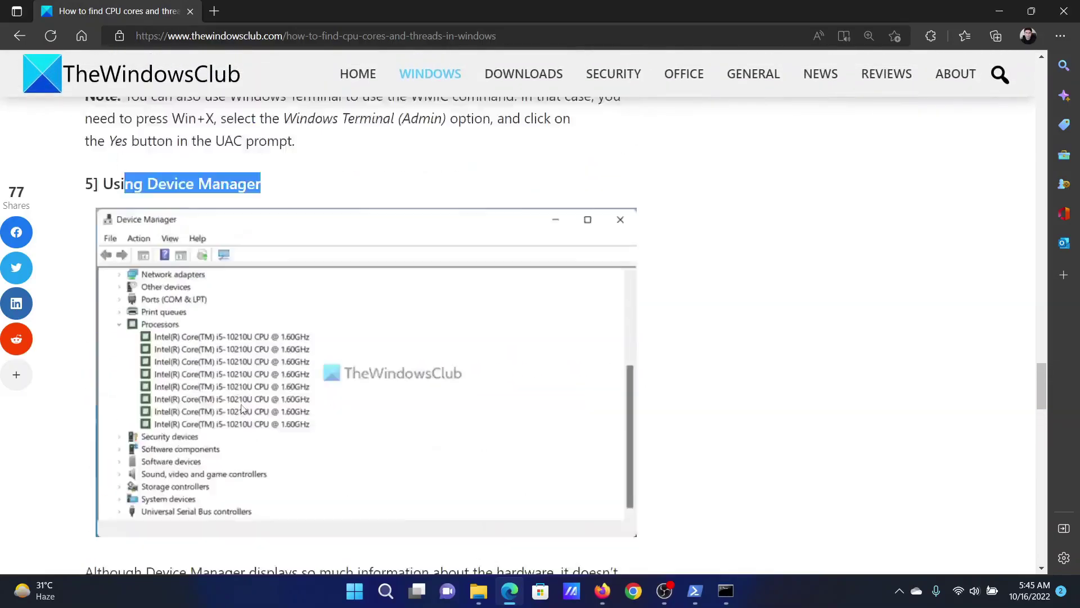
pyautogui.scroll(5, 242, 408)
pyautogui.scroll(5, 241, 408)
pyautogui.scroll(5, 242, 408)
pyautogui.scroll(5, 241, 409)
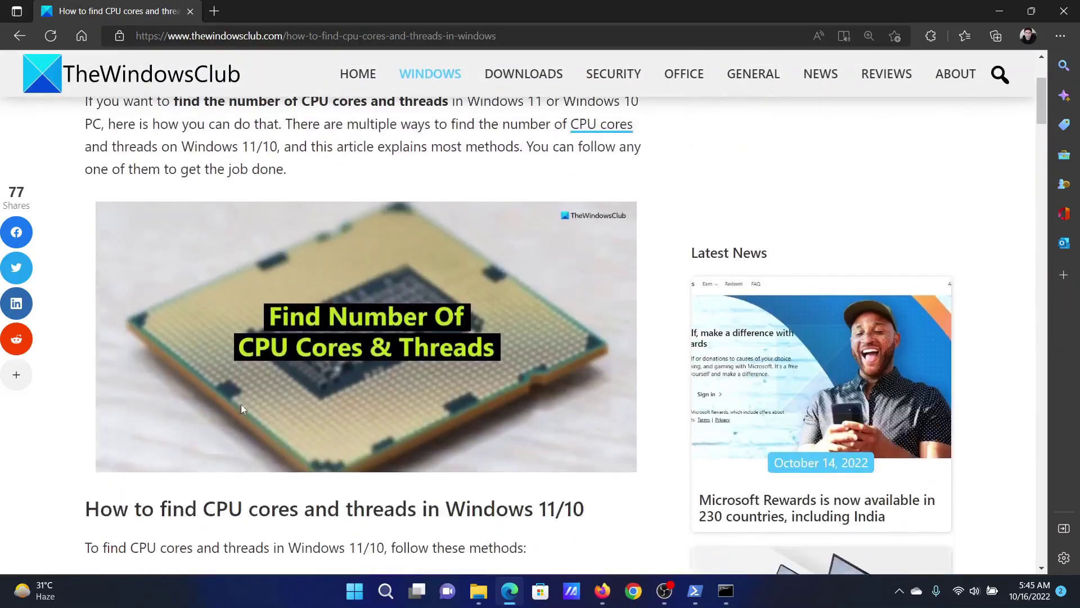
pyautogui.scroll(2, 241, 409)
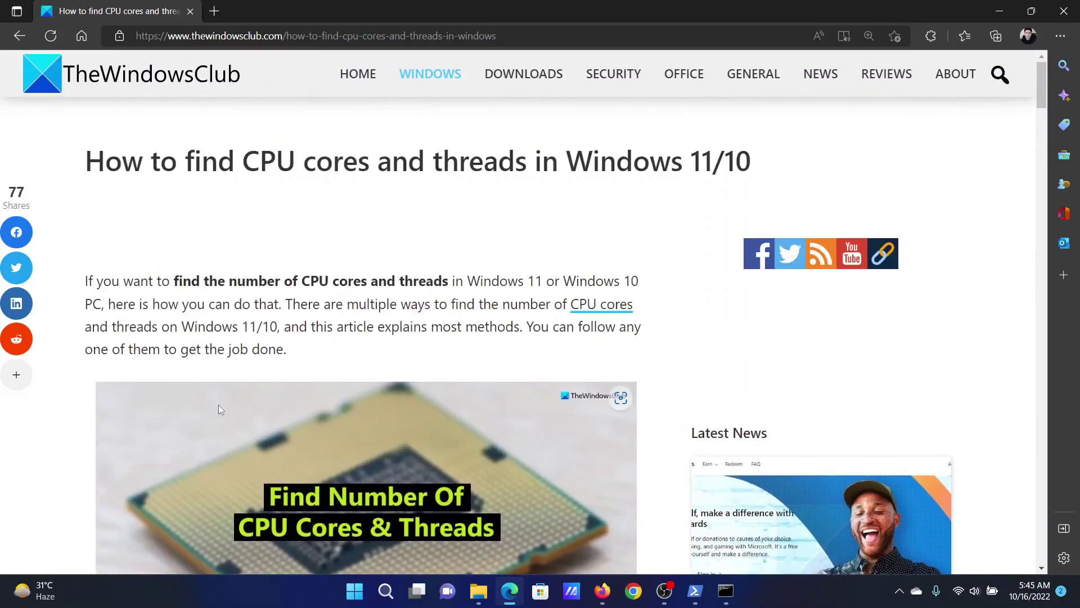